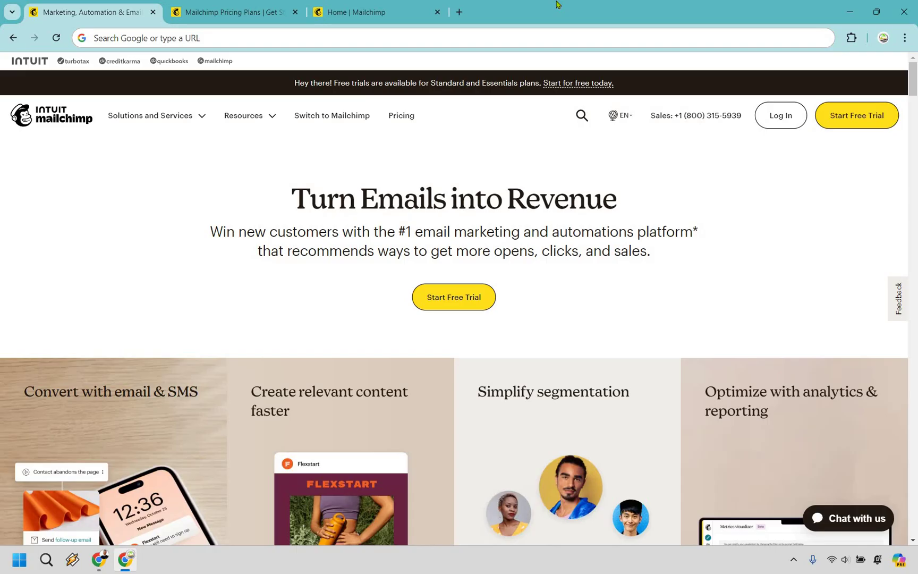
# Switch to the pricing page offering the Standard plan's free one-month trial
pyautogui.hotkey('ctrl', 'Tab')
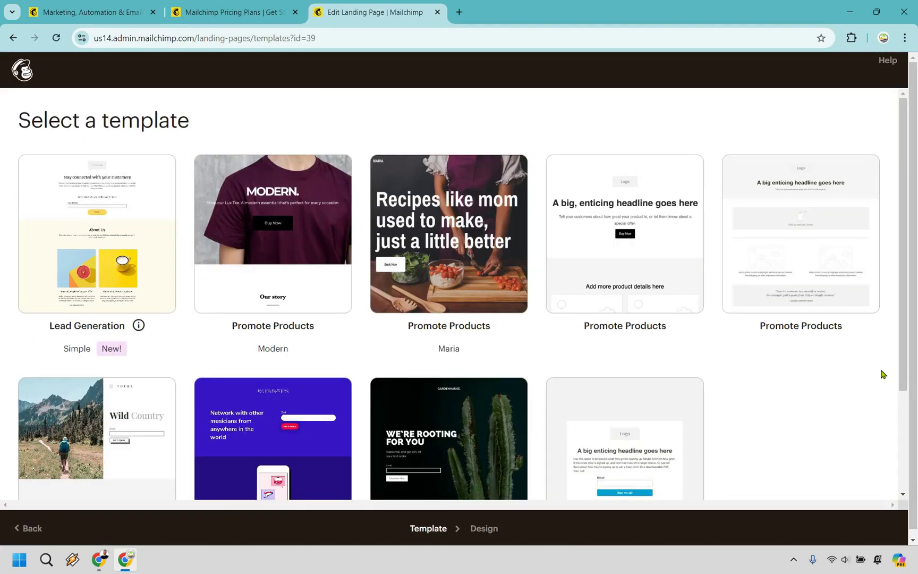
# Apply the Grow Your List template and change its headline to 'Add Your Headlines'
pyautogui.scroll(-3, 884, 375)
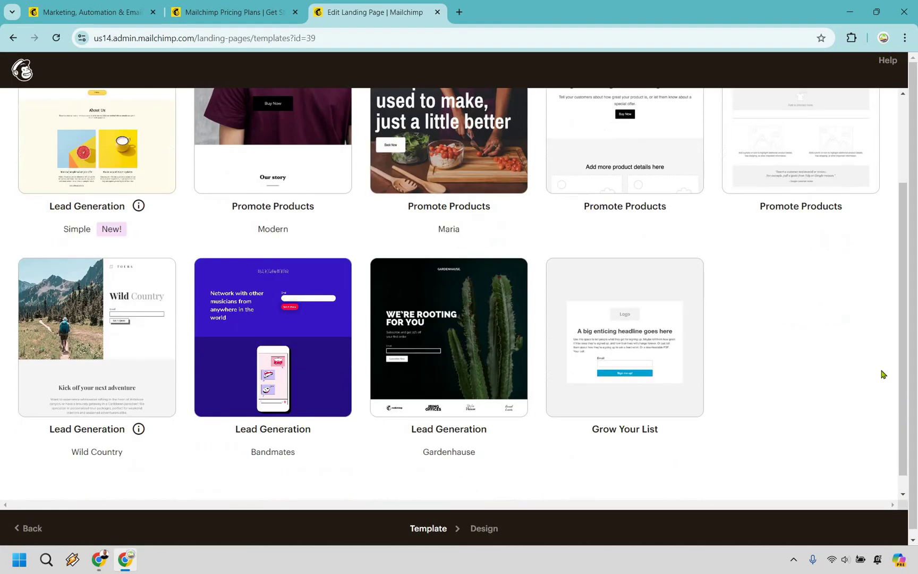
pyautogui.click(637, 329)
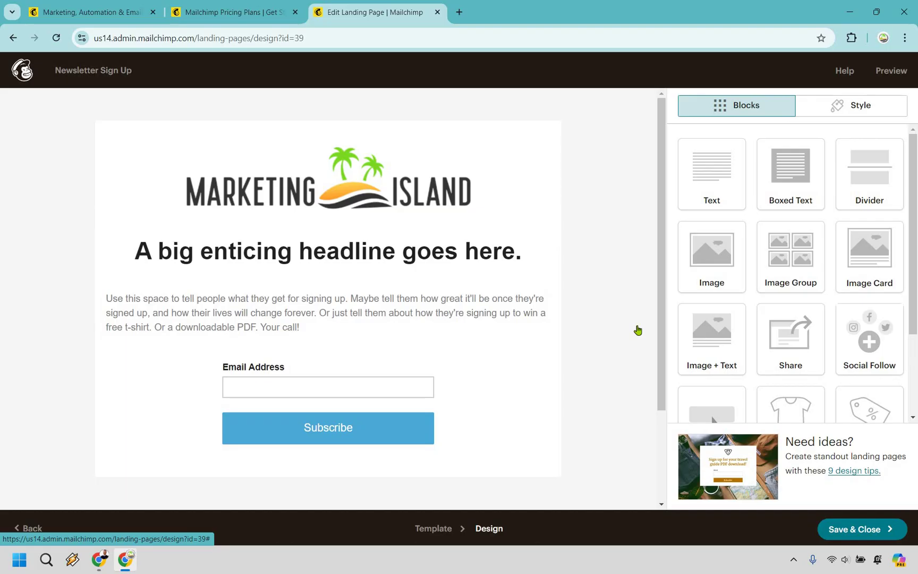
pyautogui.moveTo(390, 263)
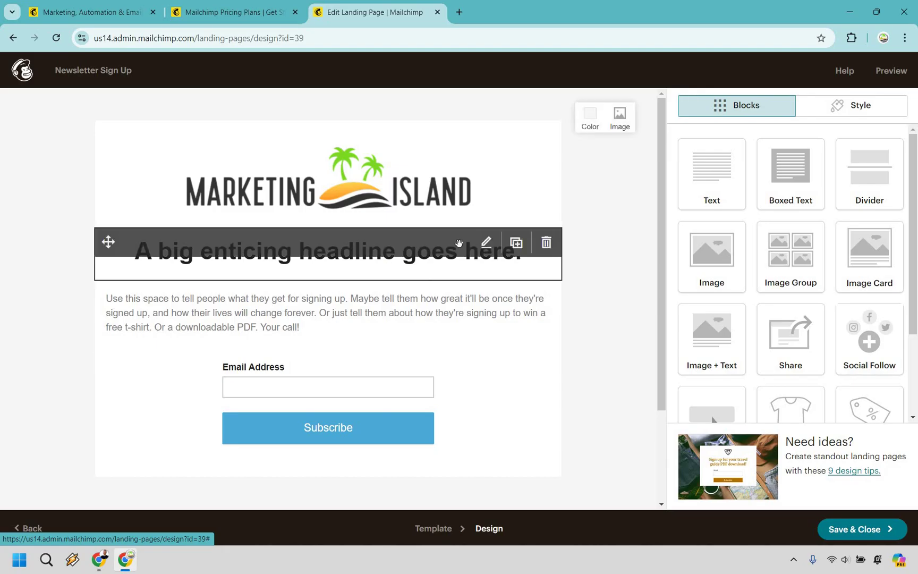
pyautogui.click(484, 245)
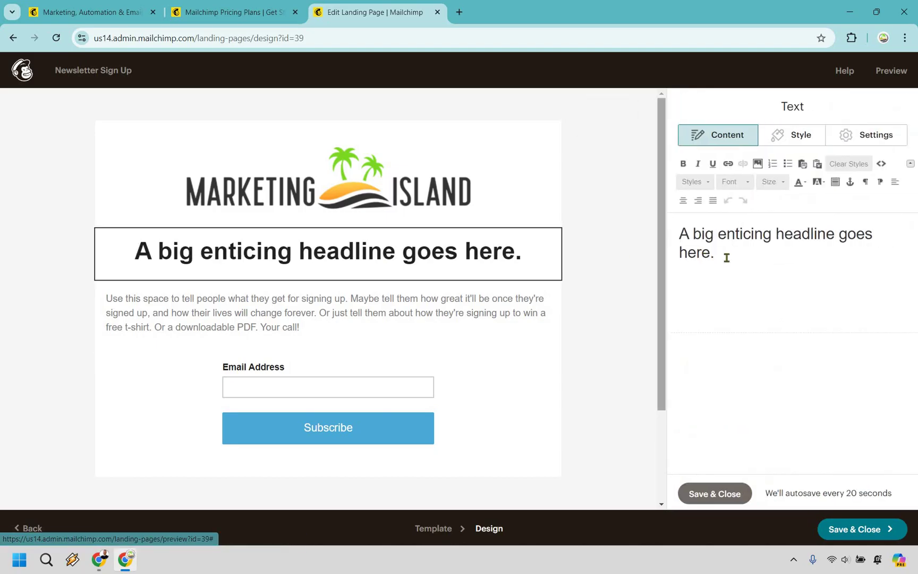
pyautogui.click(726, 258)
pyautogui.hotkey('ctrl', 'a')
pyautogui.write('Add ')
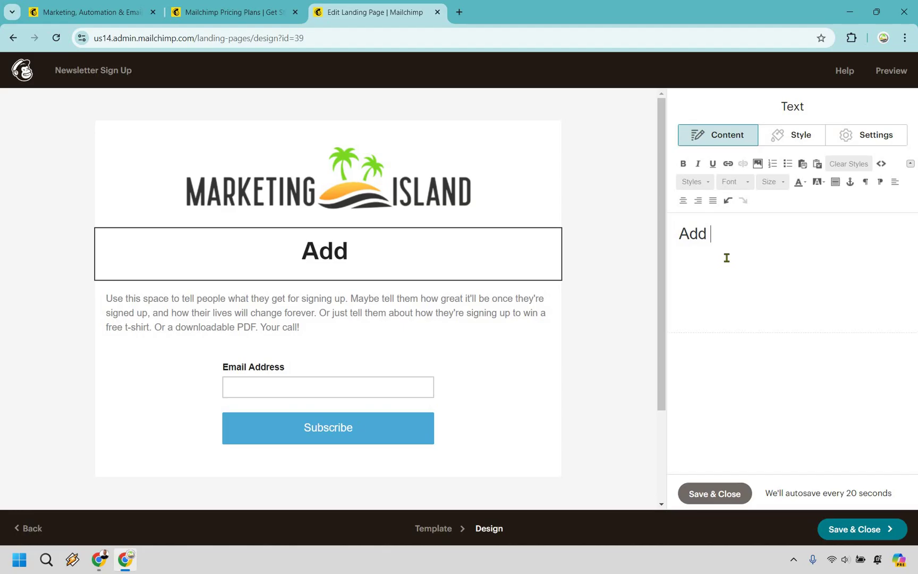
pyautogui.write('Your Headlines')
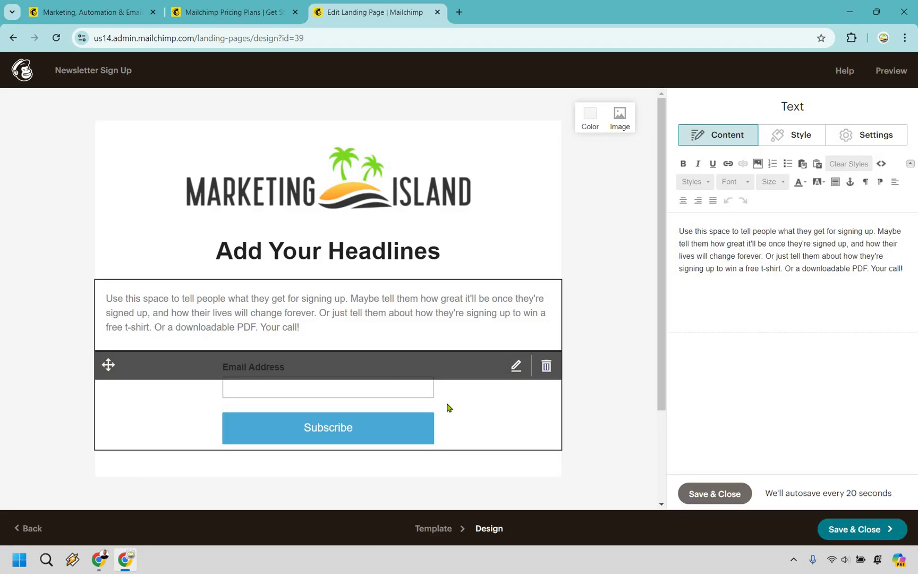
# Keep the signup form's Send to option on Confirmation message and close the block editor
pyautogui.click(448, 407)
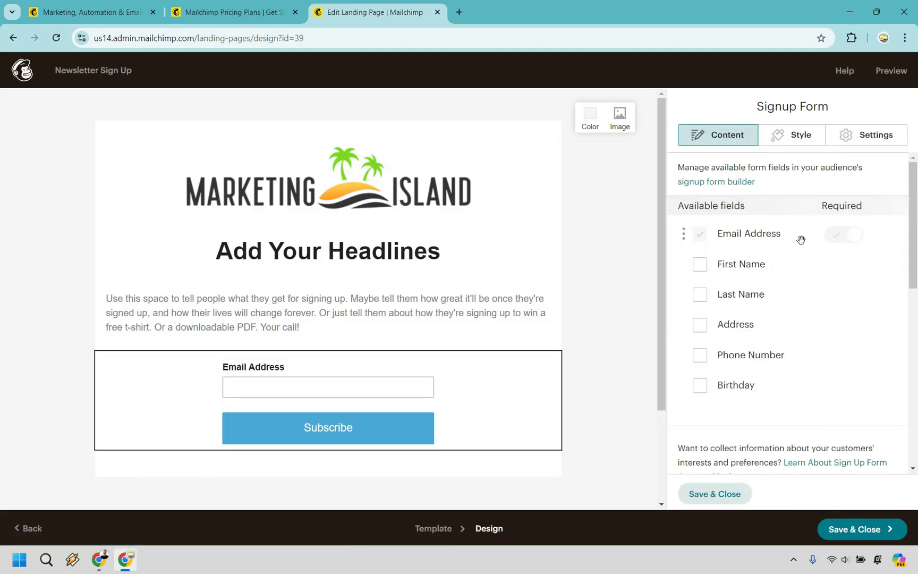
pyautogui.scroll(-1, 841, 250)
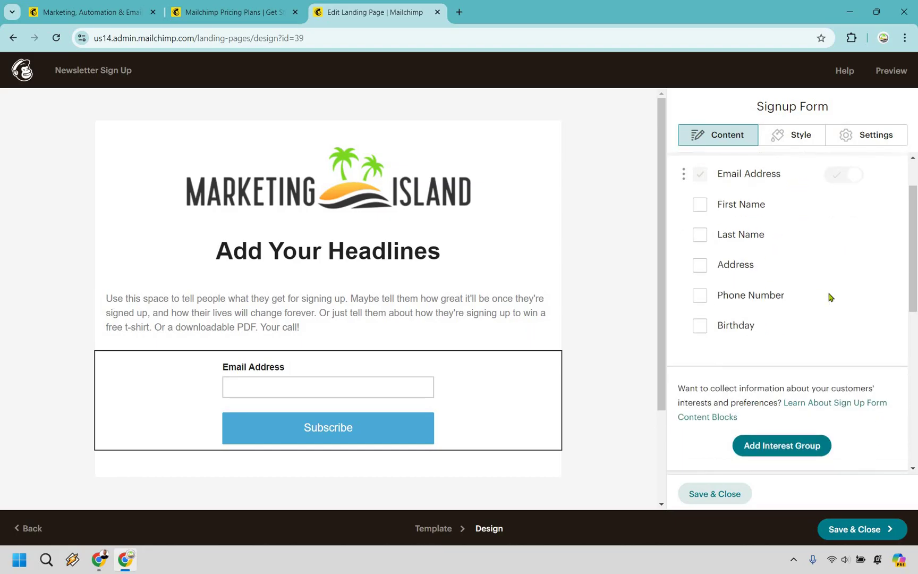
pyautogui.scroll(-4, 862, 267)
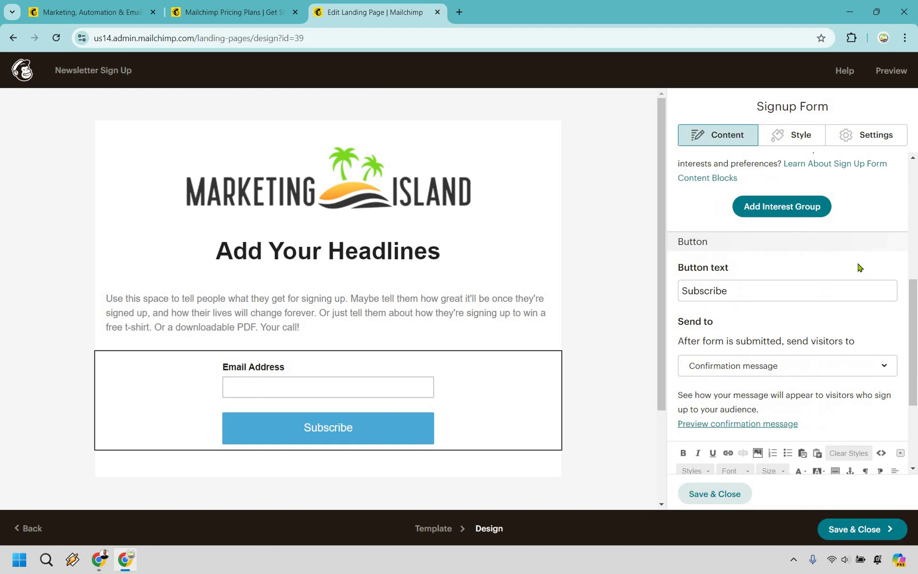
pyautogui.scroll(-2, 902, 258)
pyautogui.scroll(1, 896, 262)
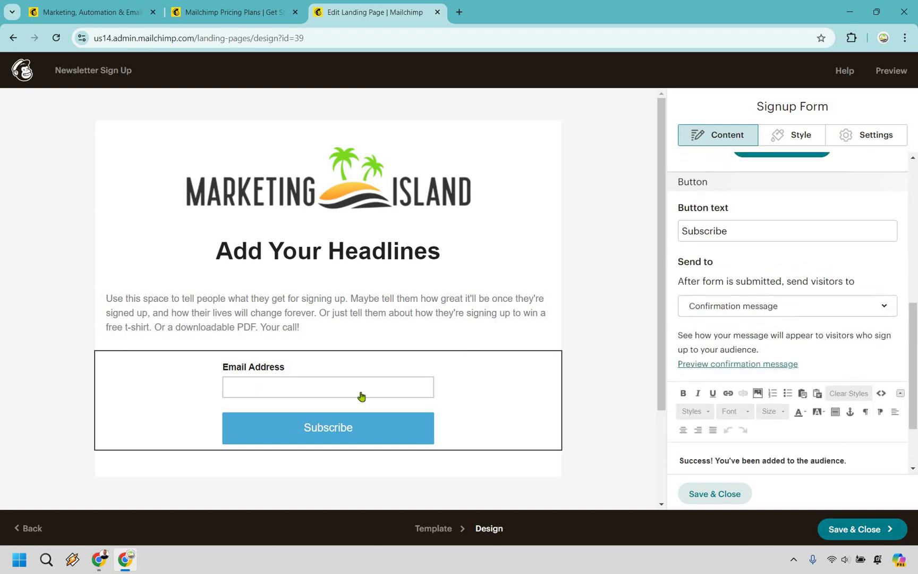
pyautogui.click(810, 306)
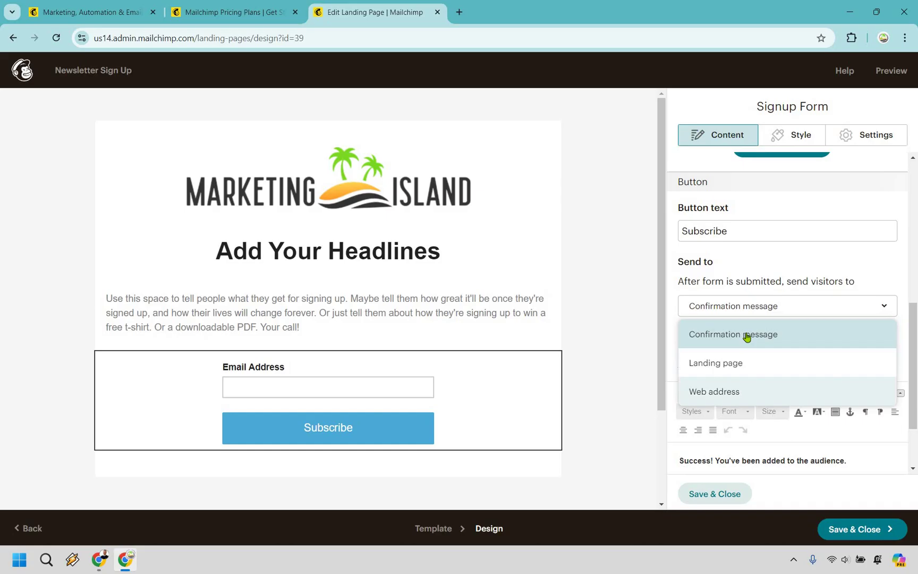
pyautogui.click(795, 246)
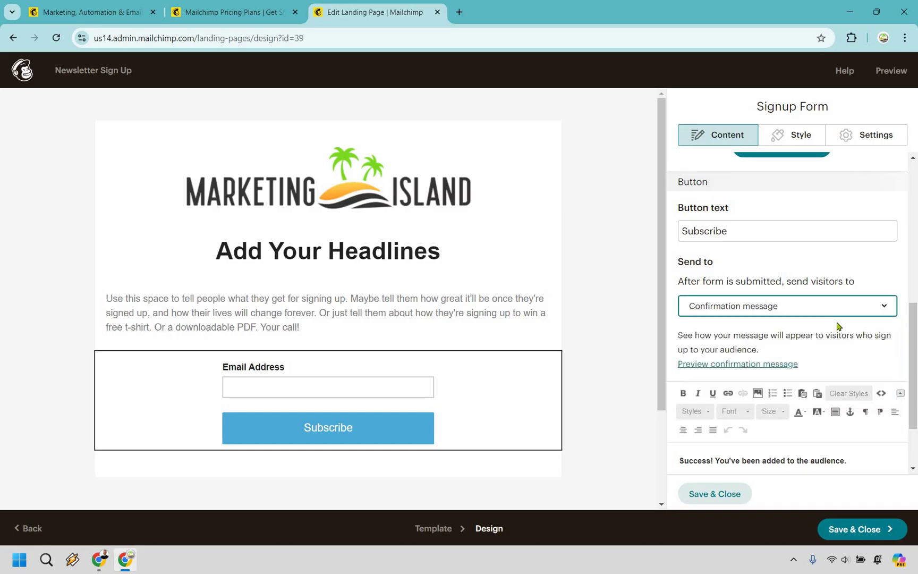
pyautogui.scroll(-2, 857, 360)
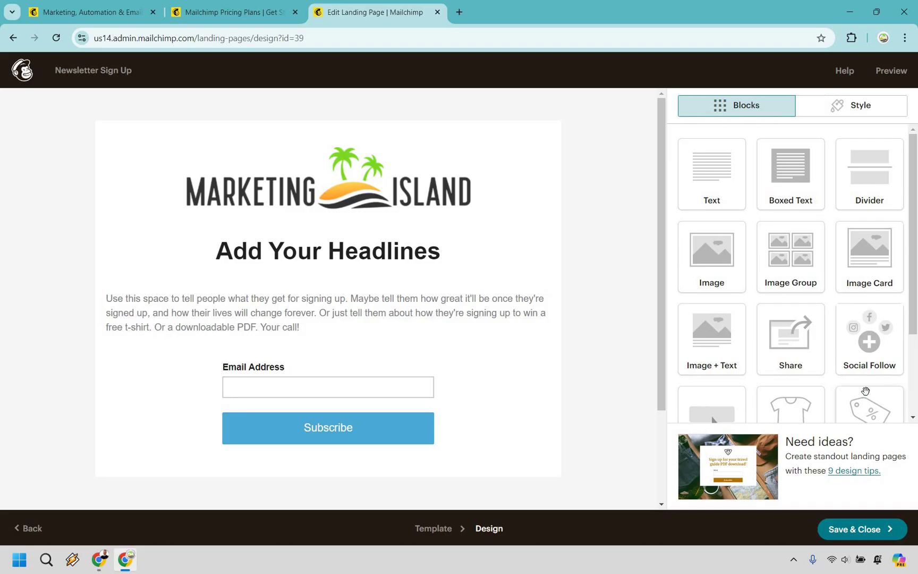
# Save and publish the Newsletter Sign Up landing page, then return to the Mailchimp tab
pyautogui.click(853, 528)
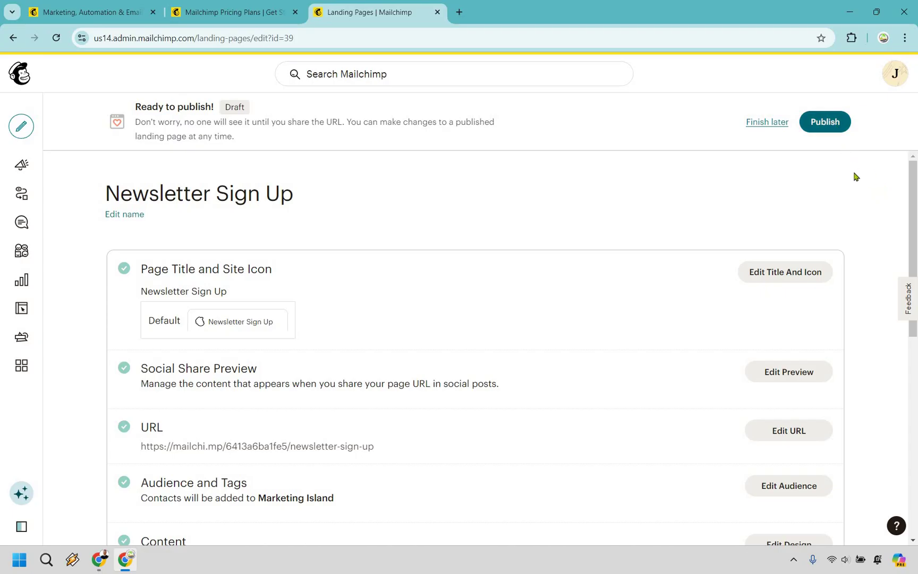
pyautogui.click(825, 122)
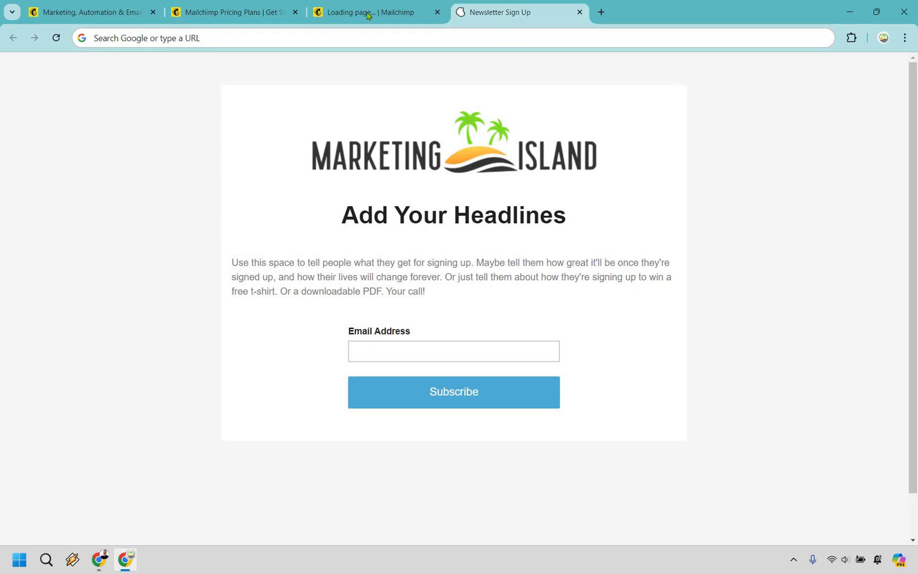
pyautogui.hotkey('ctrl', 'shift', 'Tab')
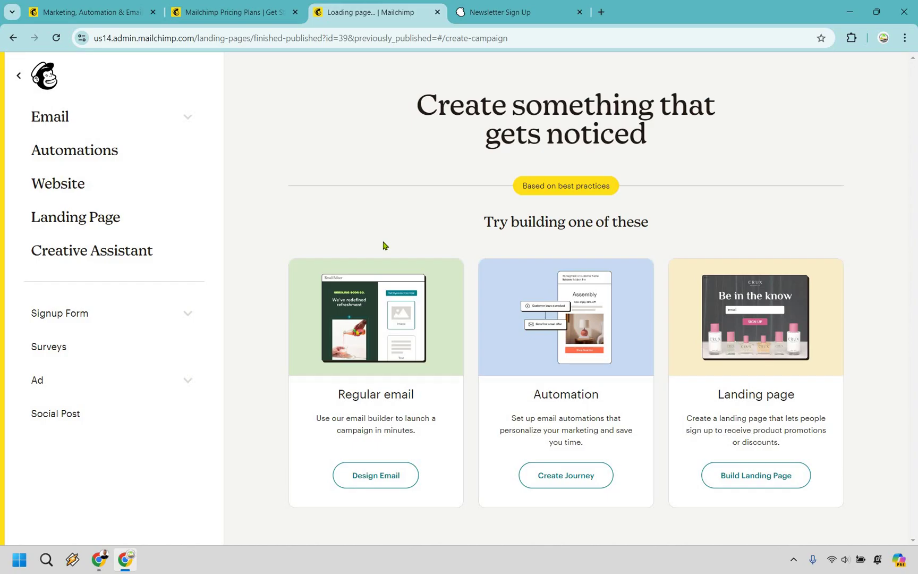
# Start a regular email campaign and browse its template gallery back up to Start from scratch
pyautogui.click(376, 486)
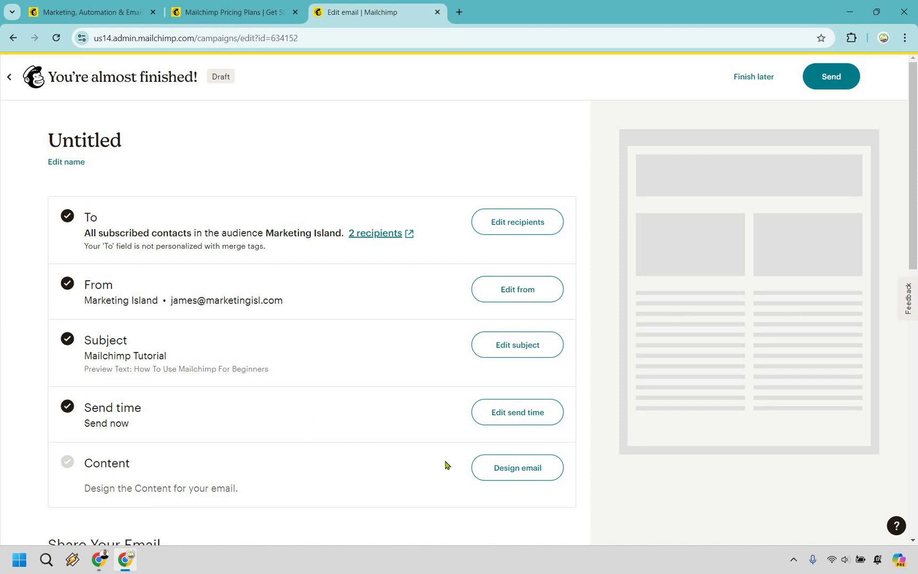
pyautogui.click(502, 468)
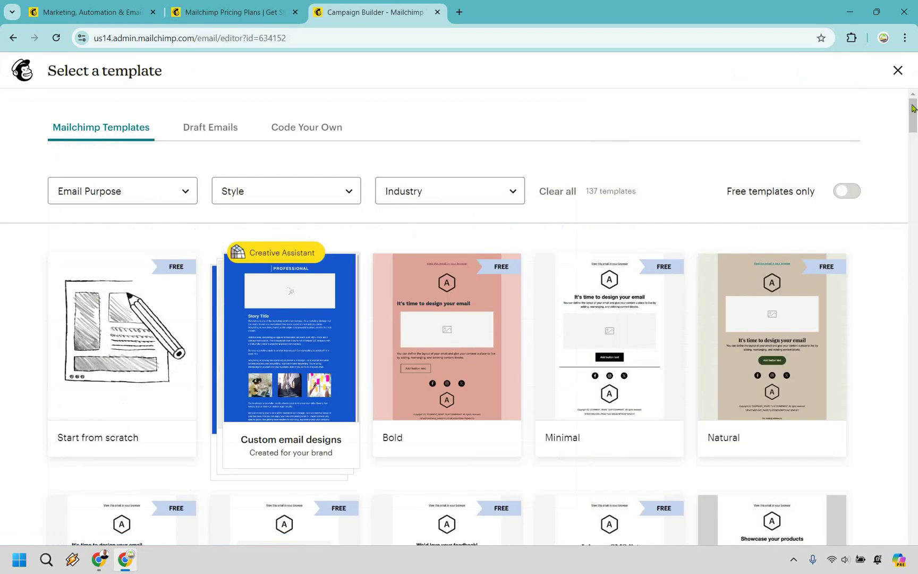
pyautogui.scroll(-15, 917, 200)
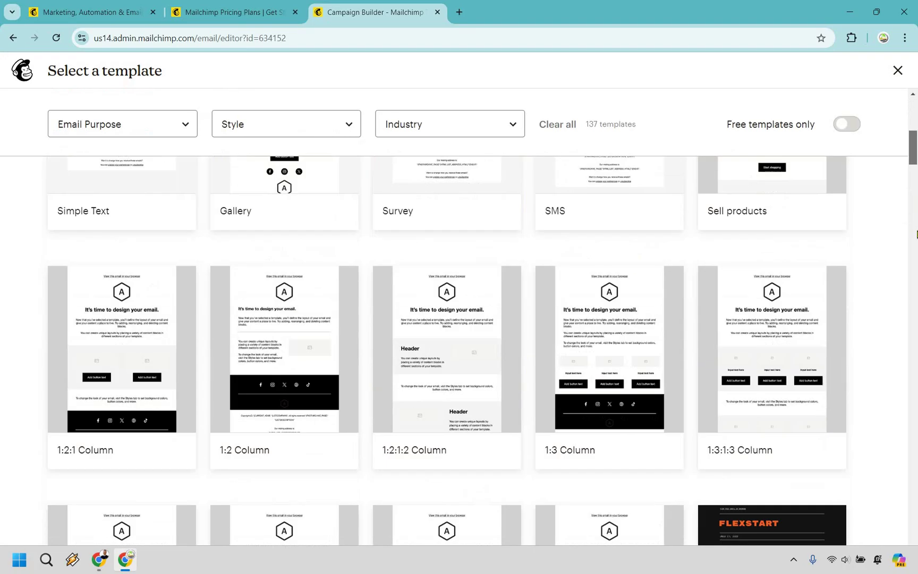
pyautogui.scroll(-20, 916, 315)
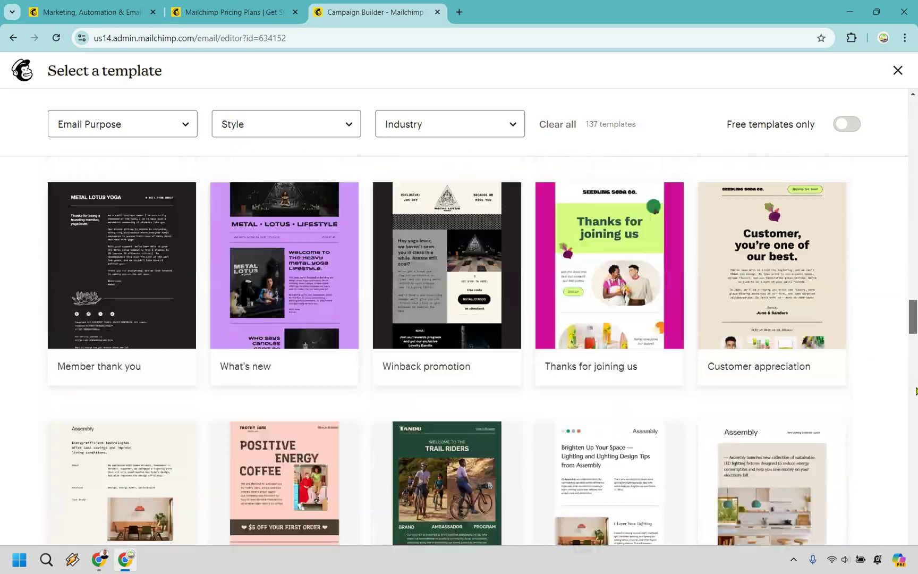
pyautogui.scroll(-20, 916, 439)
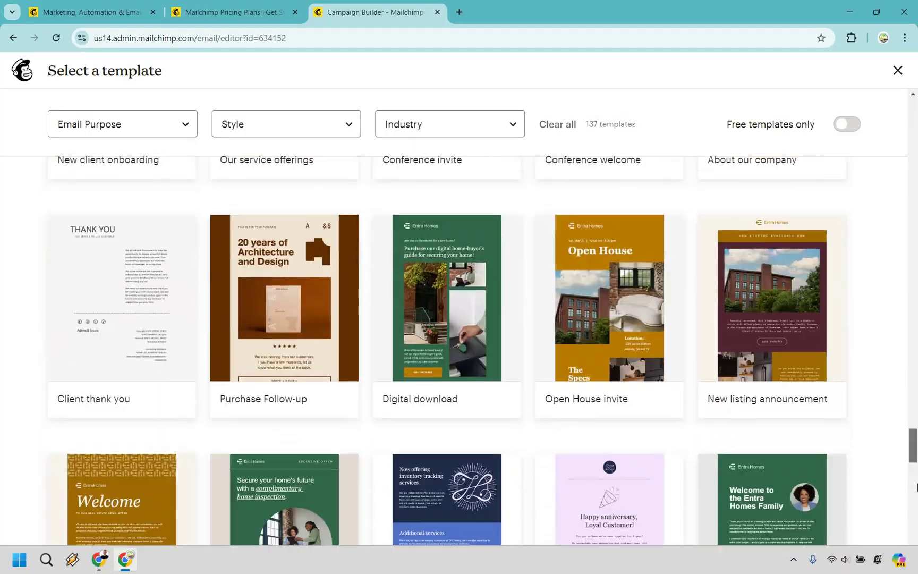
pyautogui.scroll(20, 916, 234)
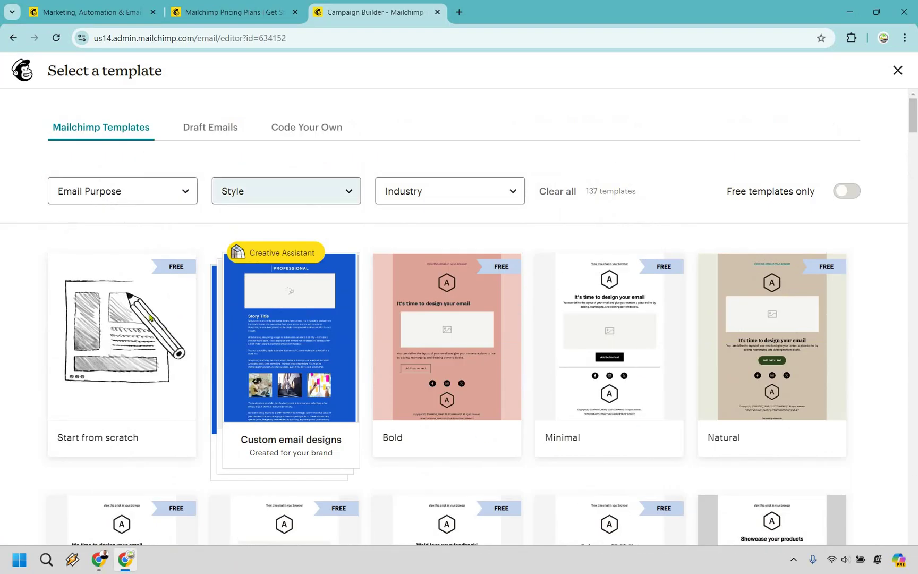
pyautogui.moveTo(150, 317)
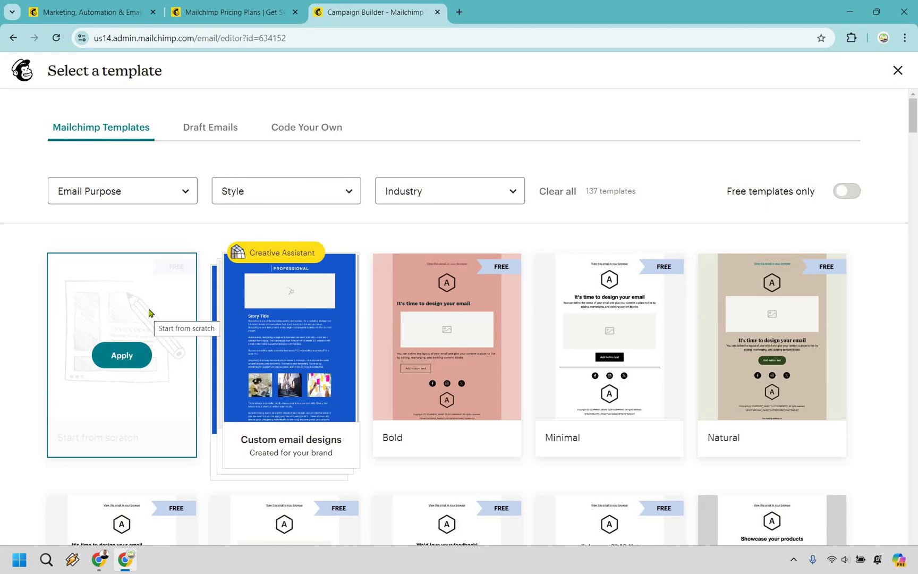
# Apply Start from scratch and add a left-aligned paragraph reading 'add your text'
pyautogui.click(121, 356)
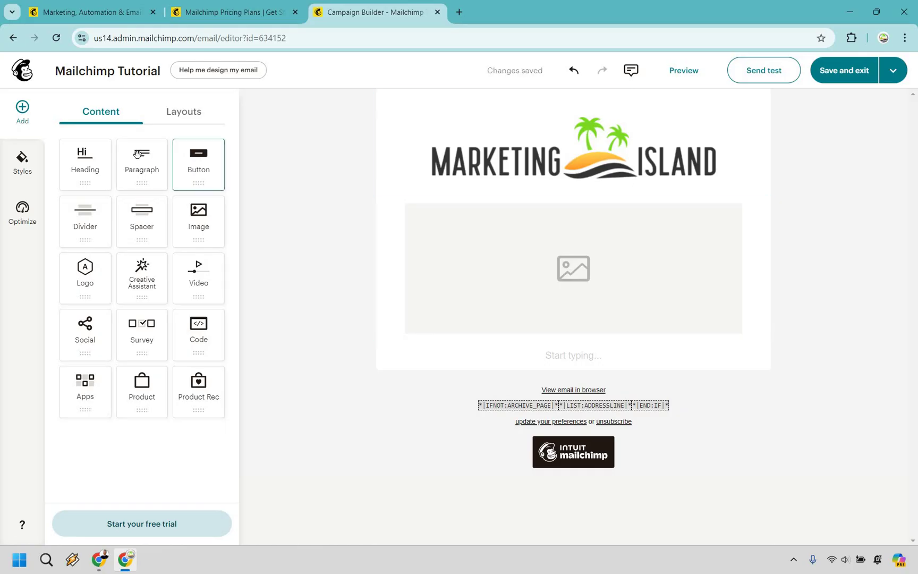
pyautogui.moveTo(142, 156); pyautogui.dragTo(602, 229)
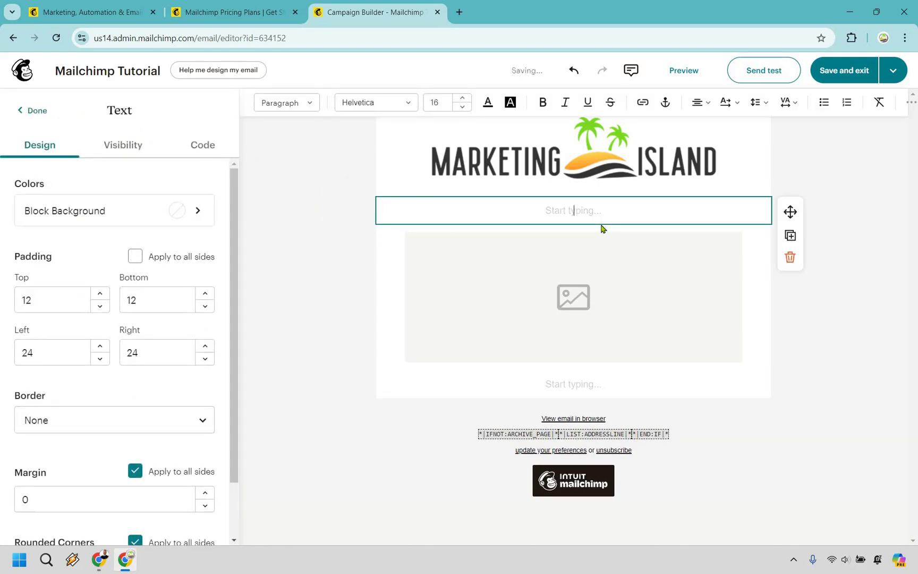
pyautogui.write('add your text')
pyautogui.hotkey('ctrl', 'a')
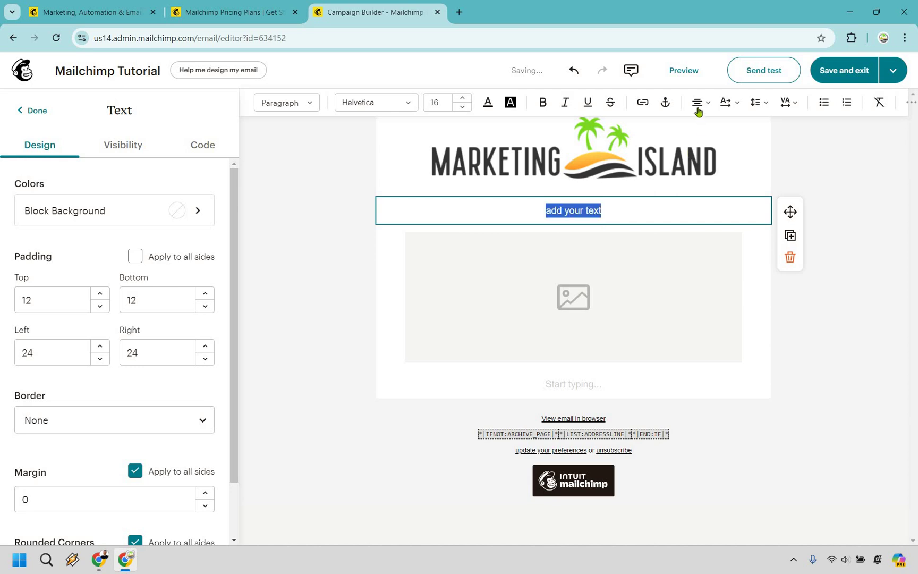
pyautogui.click(698, 106)
pyautogui.click(697, 125)
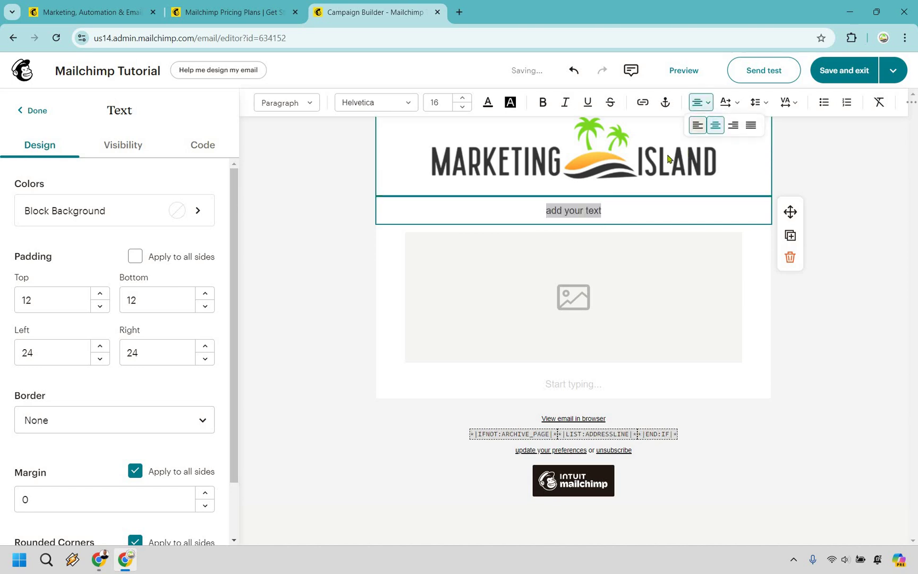
# Add a second line 'add it in' and a third line with a person's name
pyautogui.click(513, 207)
pyautogui.press('Return')
pyautogui.write('add it in')
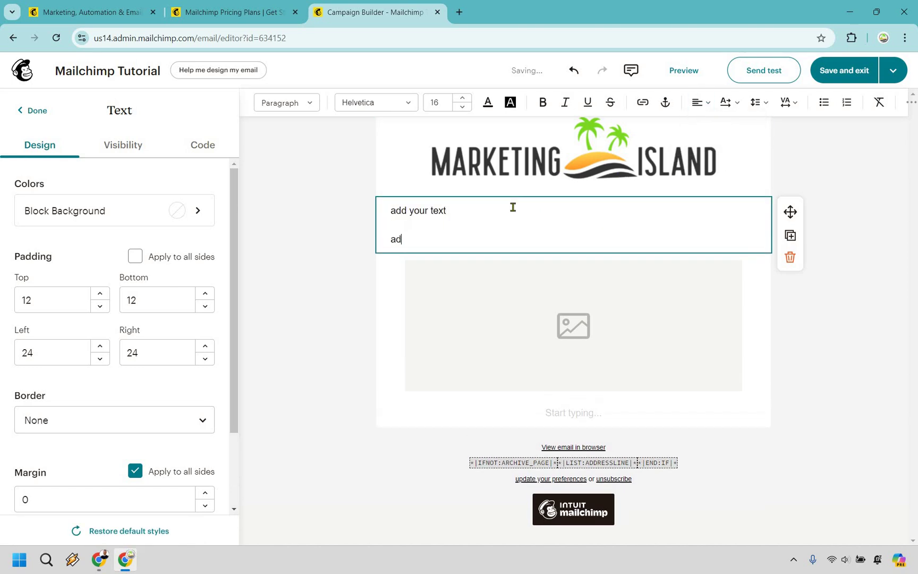
pyautogui.press('Return')
pyautogui.write('d')
pyautogui.press('BackSpace')
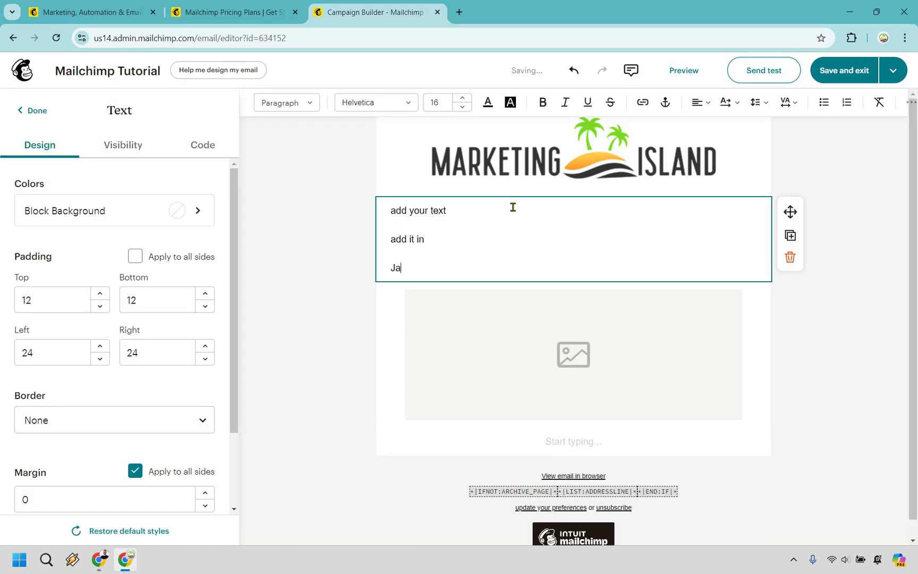
# Delete the image block and add Button, Video and Divider blocks below the text
pyautogui.click(696, 337)
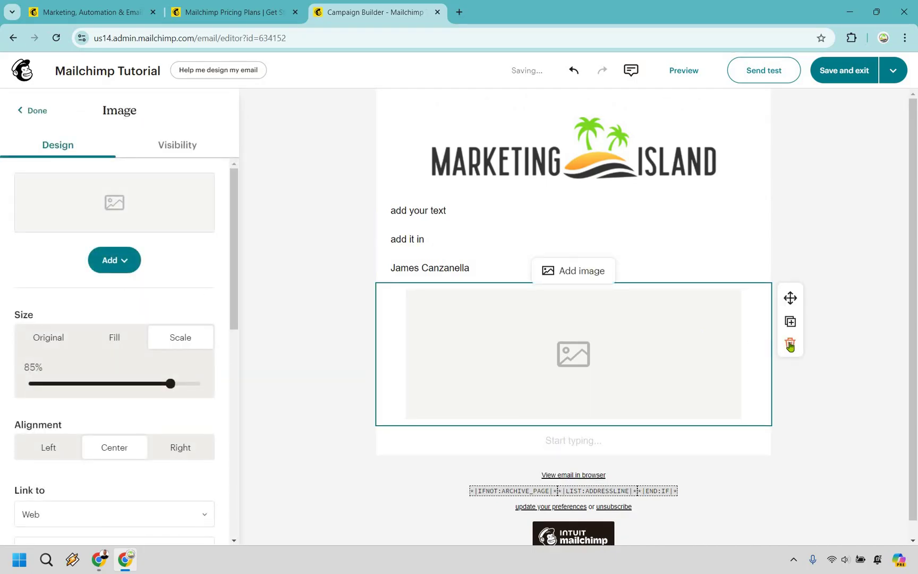
pyautogui.click(790, 343)
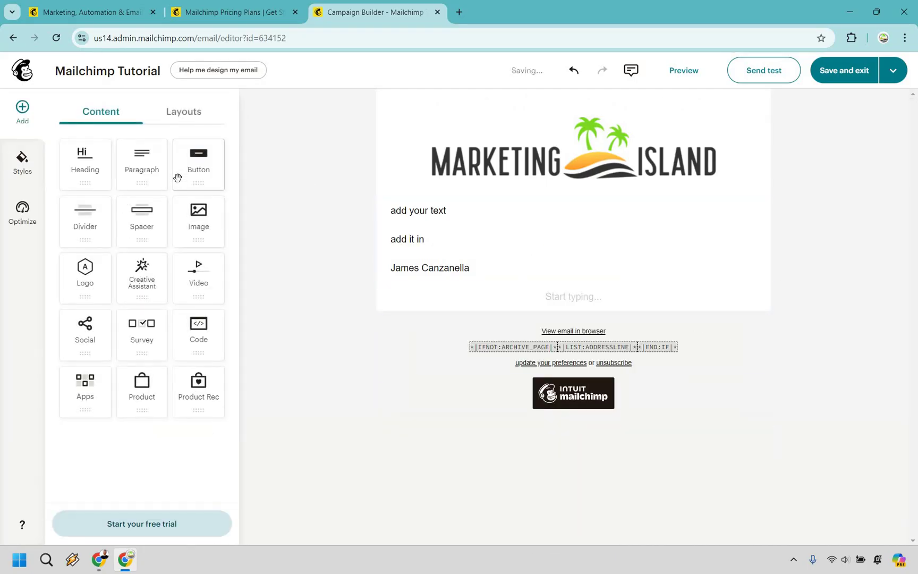
pyautogui.moveTo(492, 271)
pyautogui.mouseDown()
pyautogui.moveTo(451, 246)
pyautogui.moveTo(502, 268)
pyautogui.mouseUp()
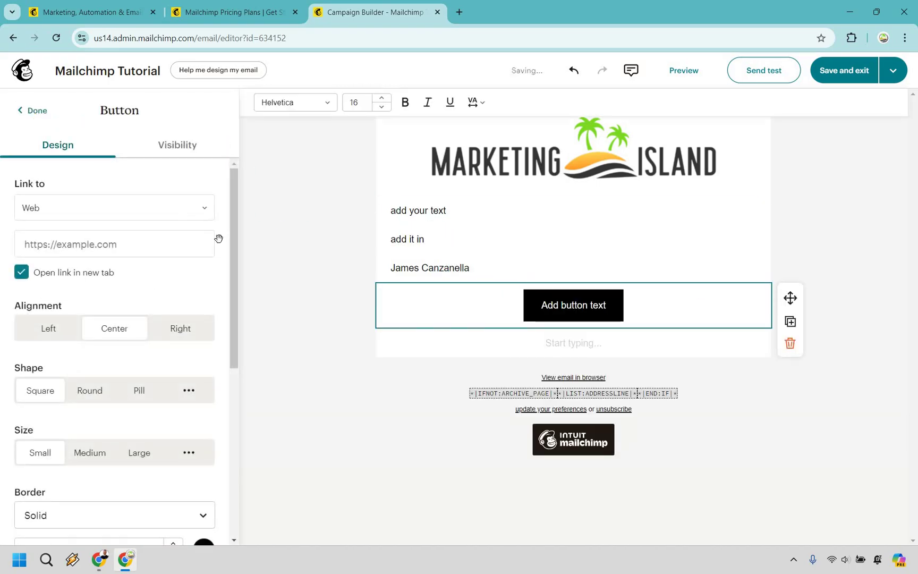
pyautogui.click(35, 112)
pyautogui.moveTo(577, 332); pyautogui.dragTo(446, 279)
pyautogui.click(37, 111)
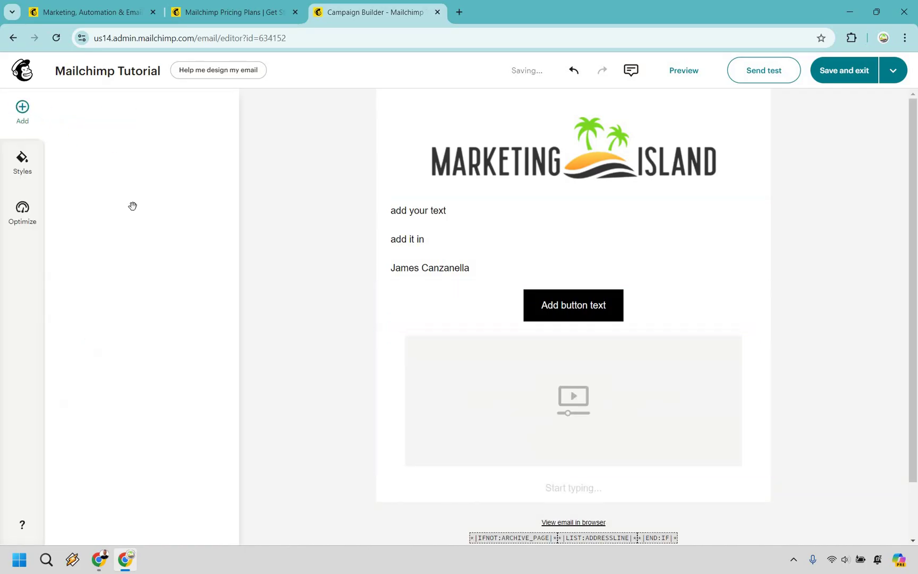
pyautogui.moveTo(532, 320); pyautogui.dragTo(532, 324)
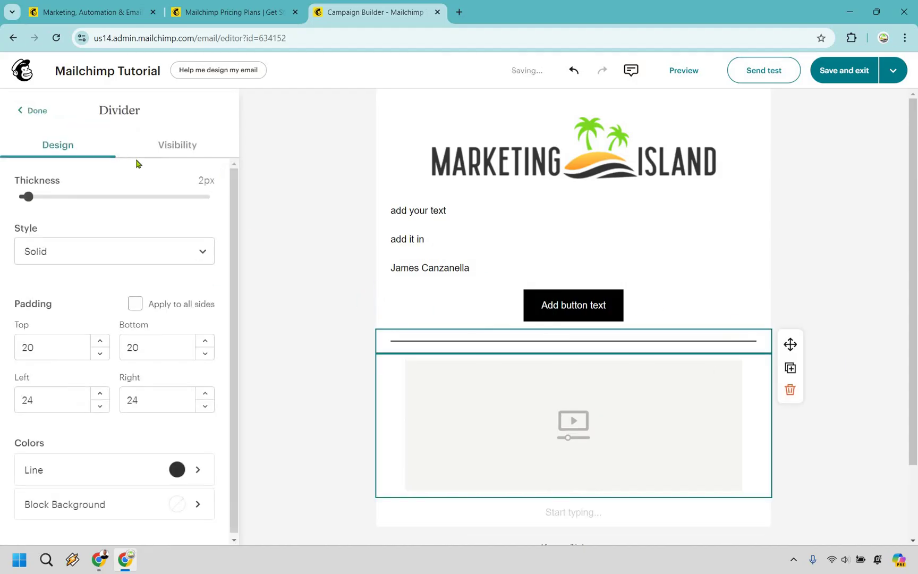
pyautogui.click(42, 114)
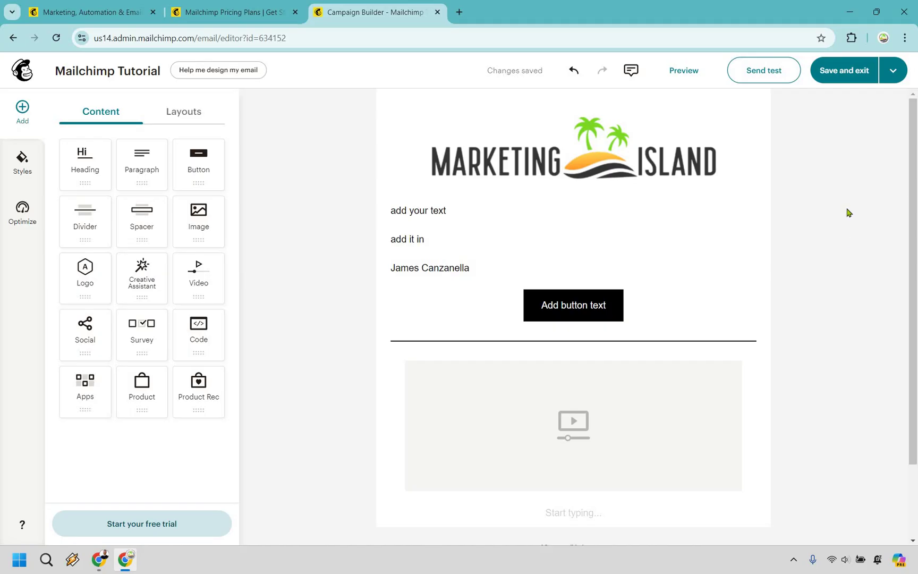
# Save the email design and return to the draft campaign checklist
pyautogui.click(844, 70)
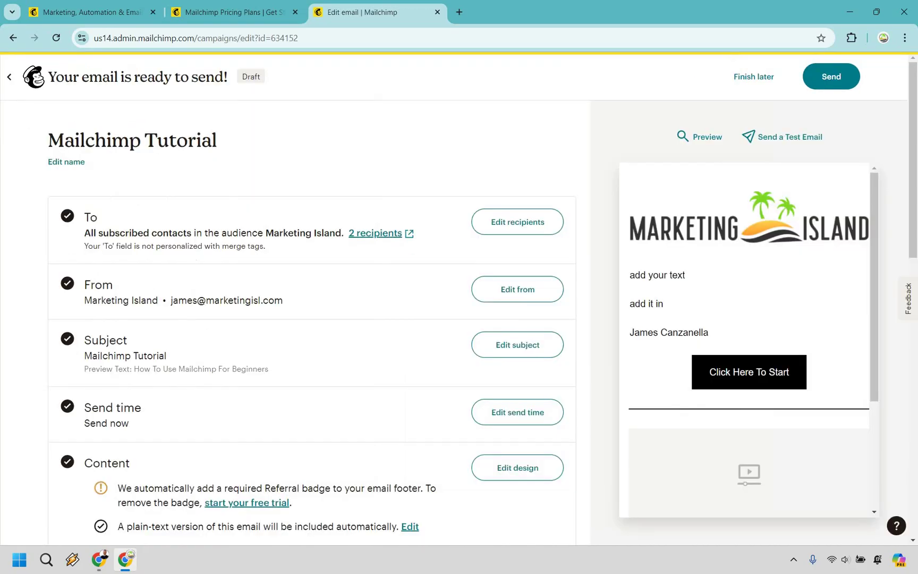